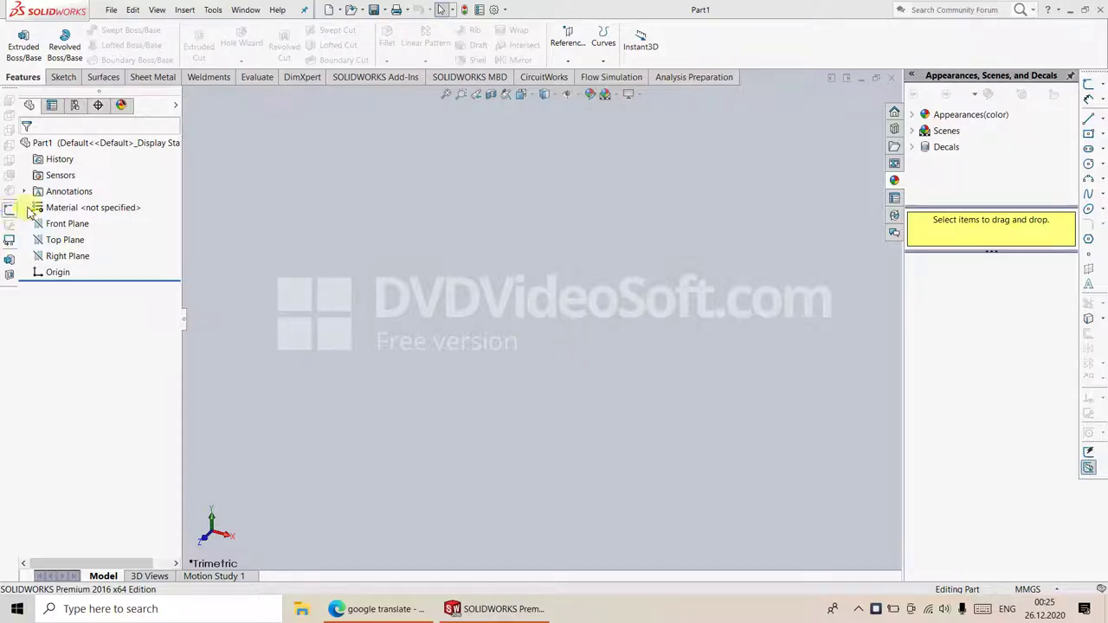
- Select the Front Plane and open Sketch1 on it
left_click(81, 224)
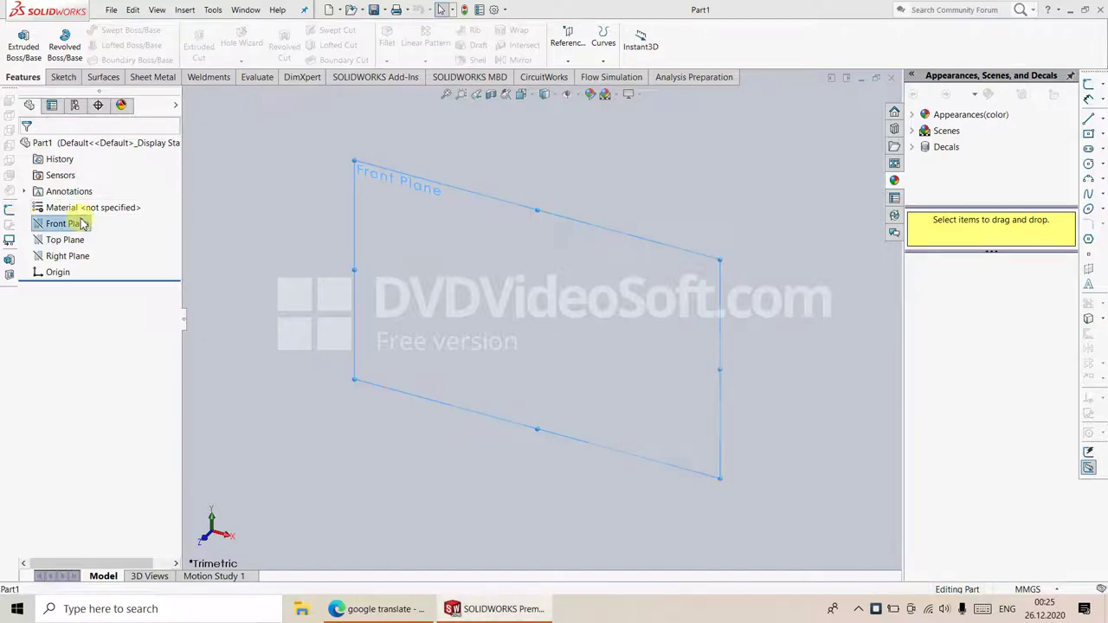
left_click(83, 214)
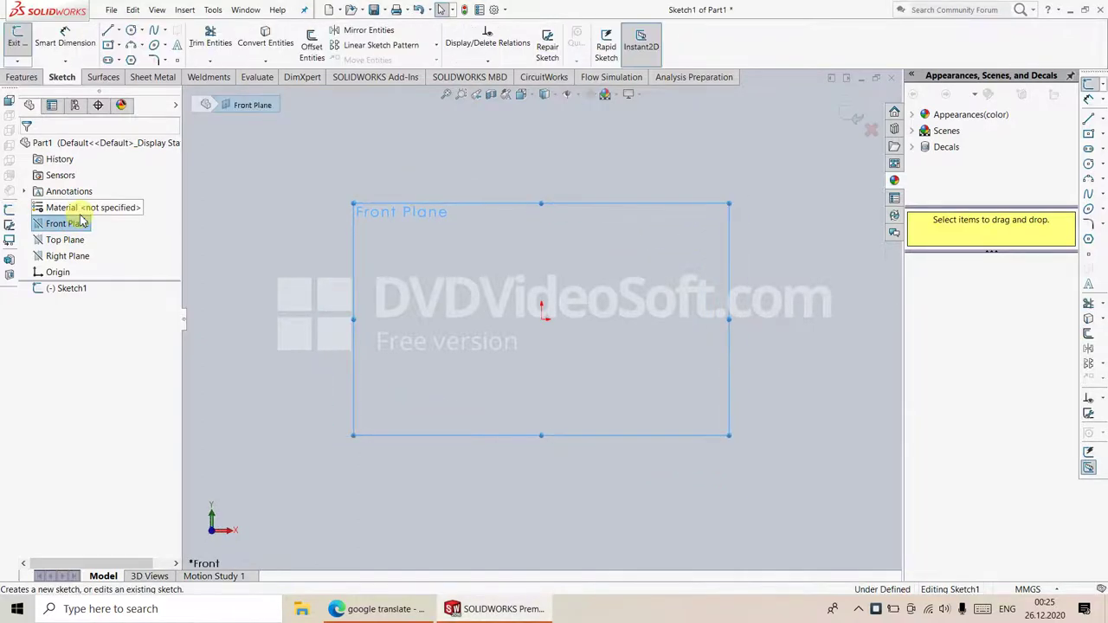
- Draw a center rectangle centred on the origin with one free corner
left_click(119, 45)
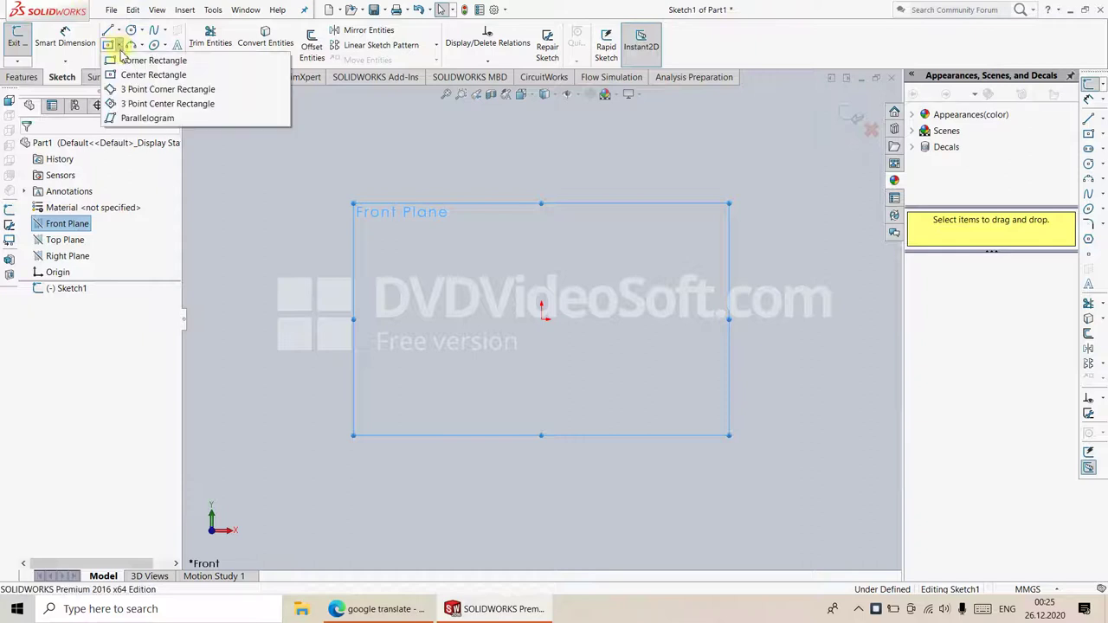
left_click(122, 73)
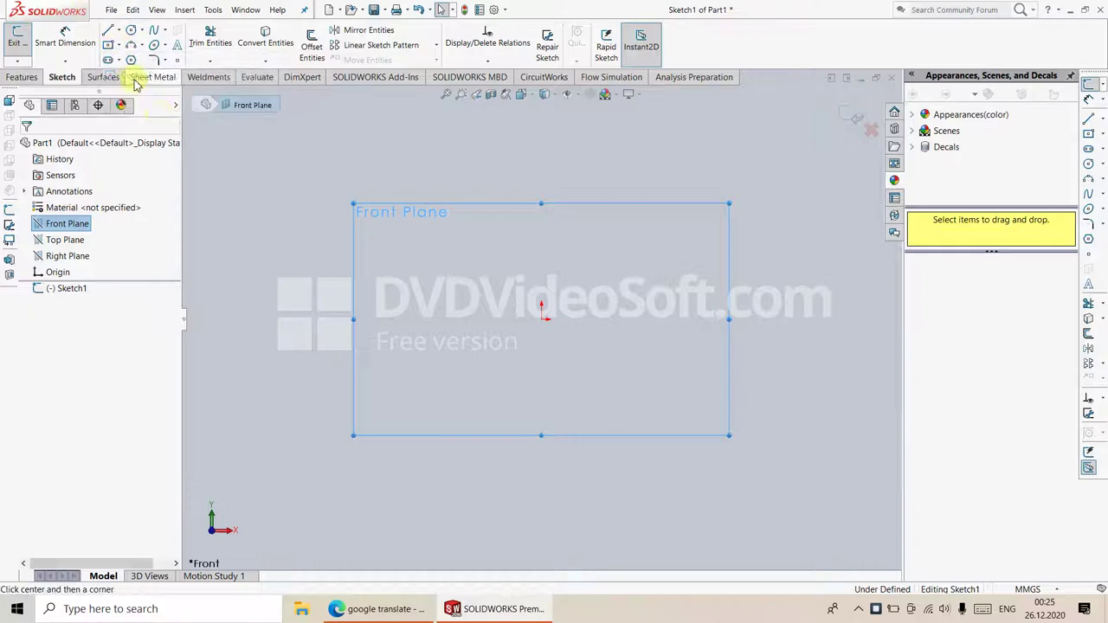
left_click(542, 319)
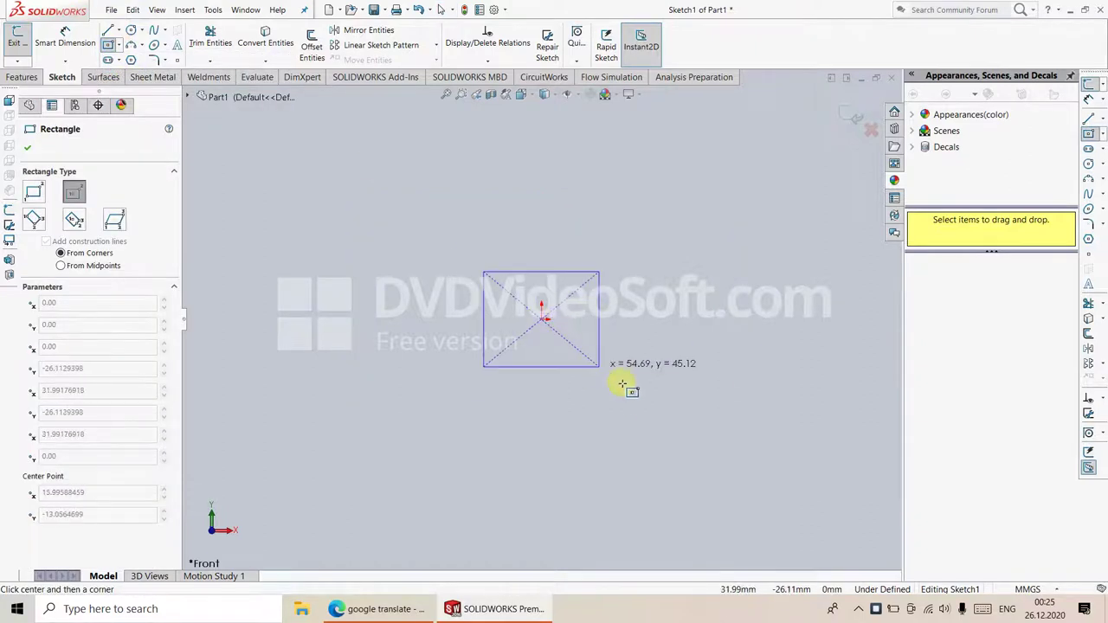
left_click(702, 421)
left_click(66, 38)
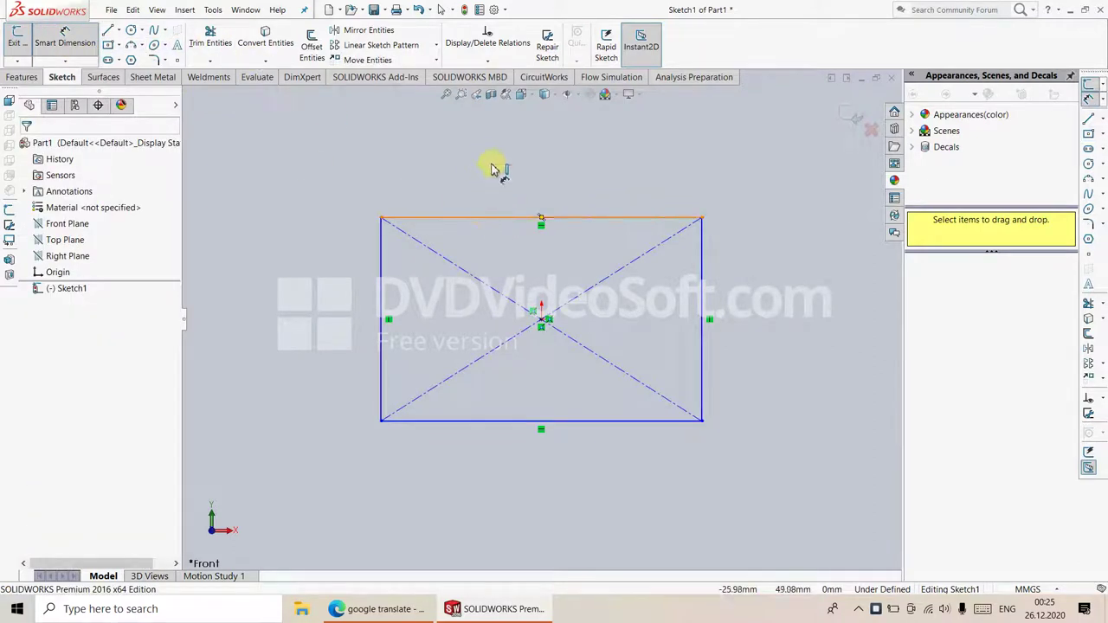
- Dimension the rectangle 200 mm wide and 140 mm tall
left_click(541, 217)
left_click(539, 166)
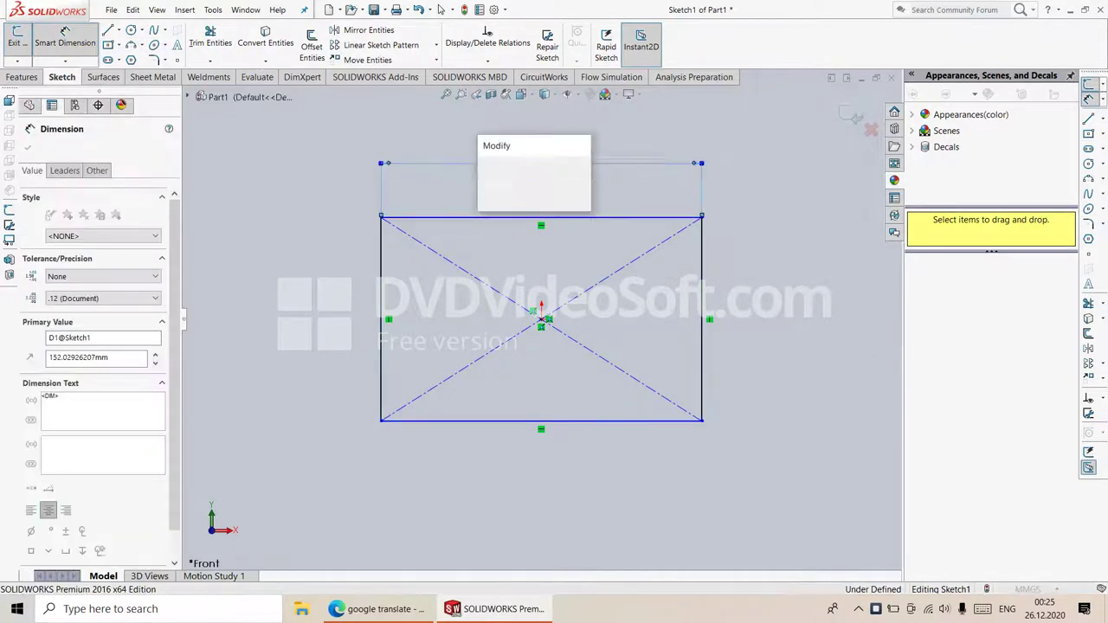
type("200")
key("Return")
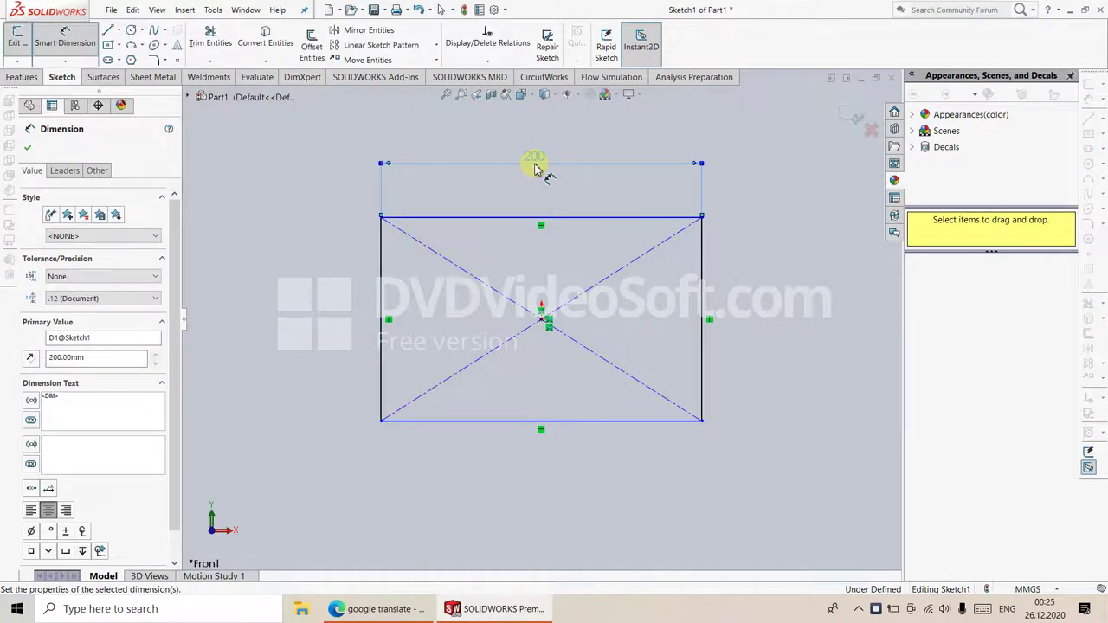
left_click(382, 282)
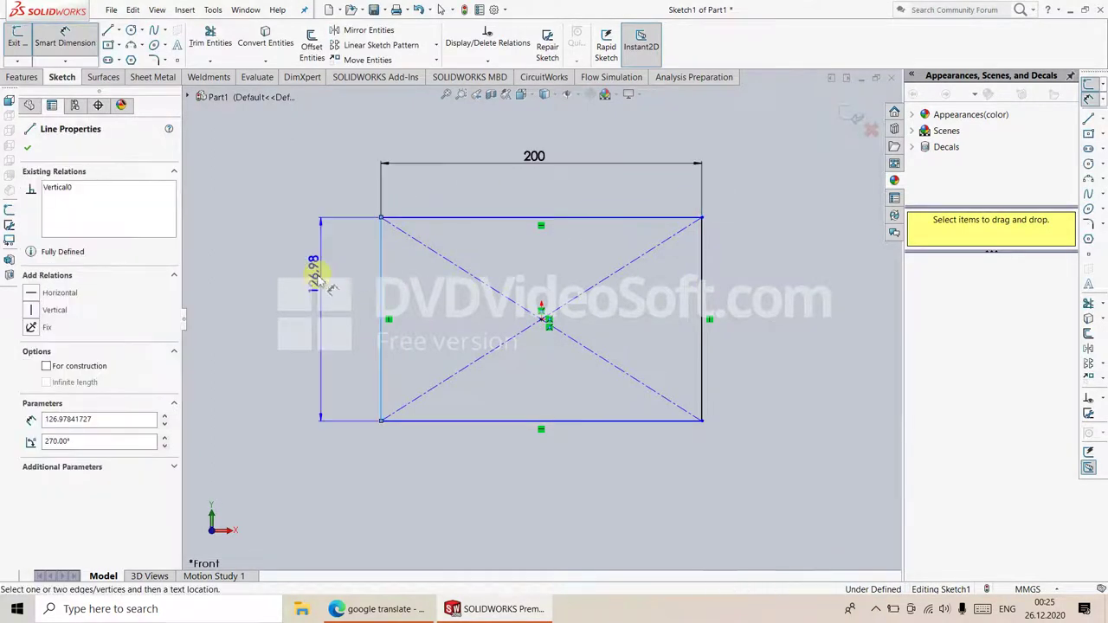
left_click(323, 317)
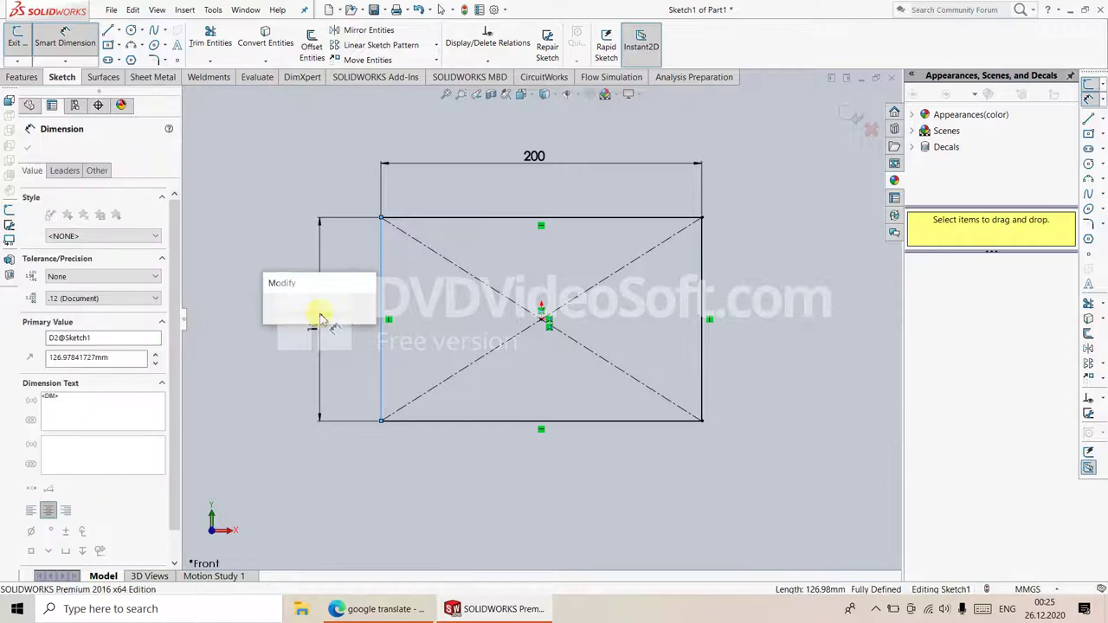
type("140")
key("Return")
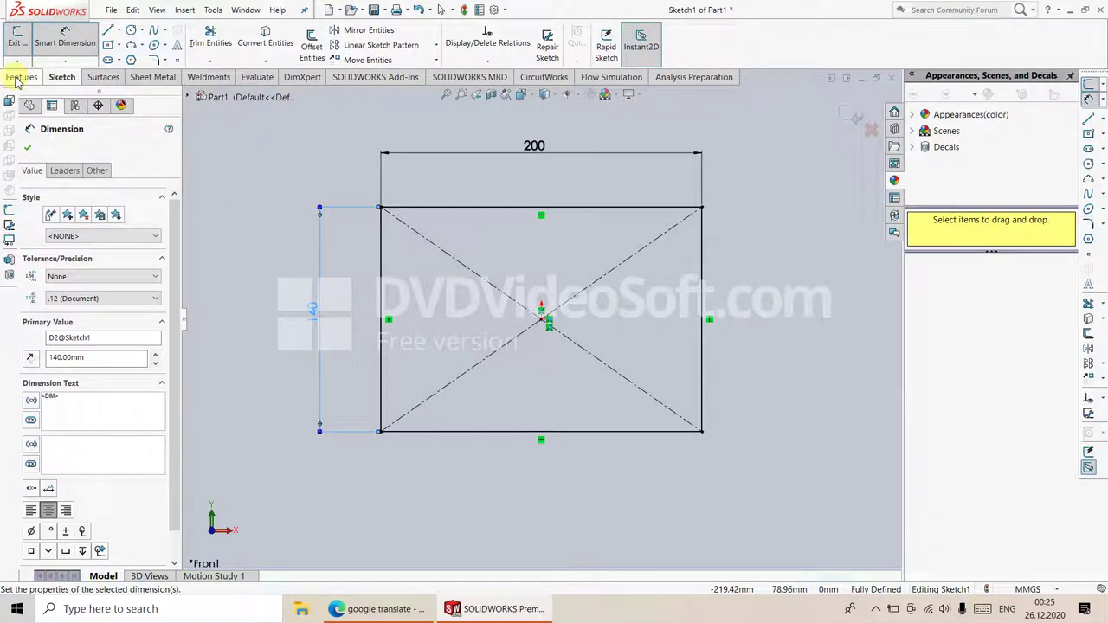
left_click(18, 78)
- Extrude the rectangle sketch 2.5 mm into Boss-Extrude1
left_click(35, 61)
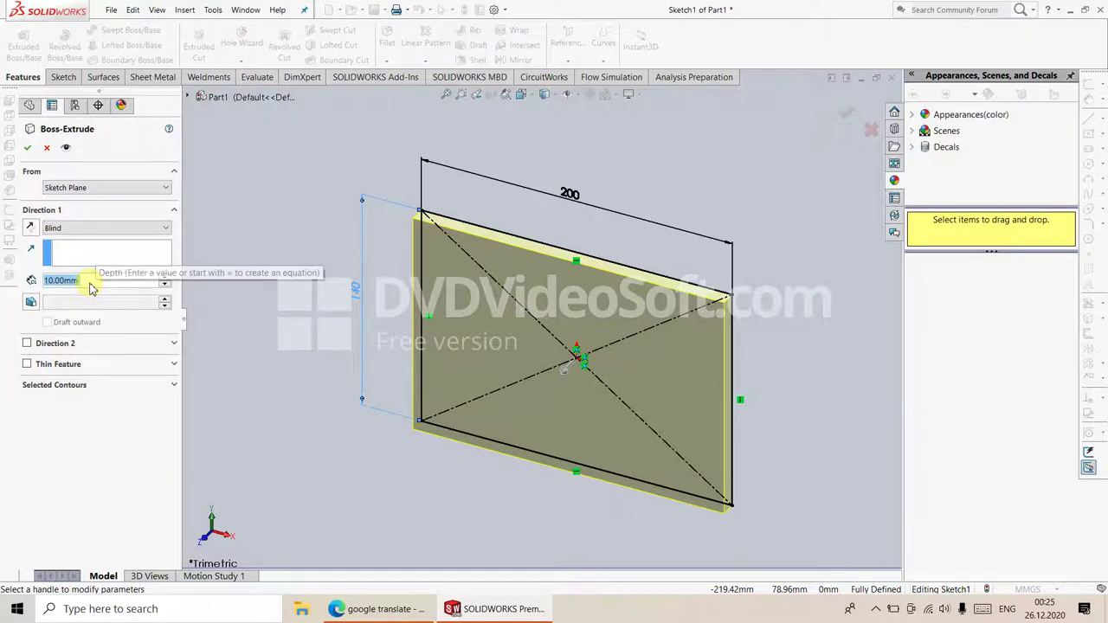
type("2.")
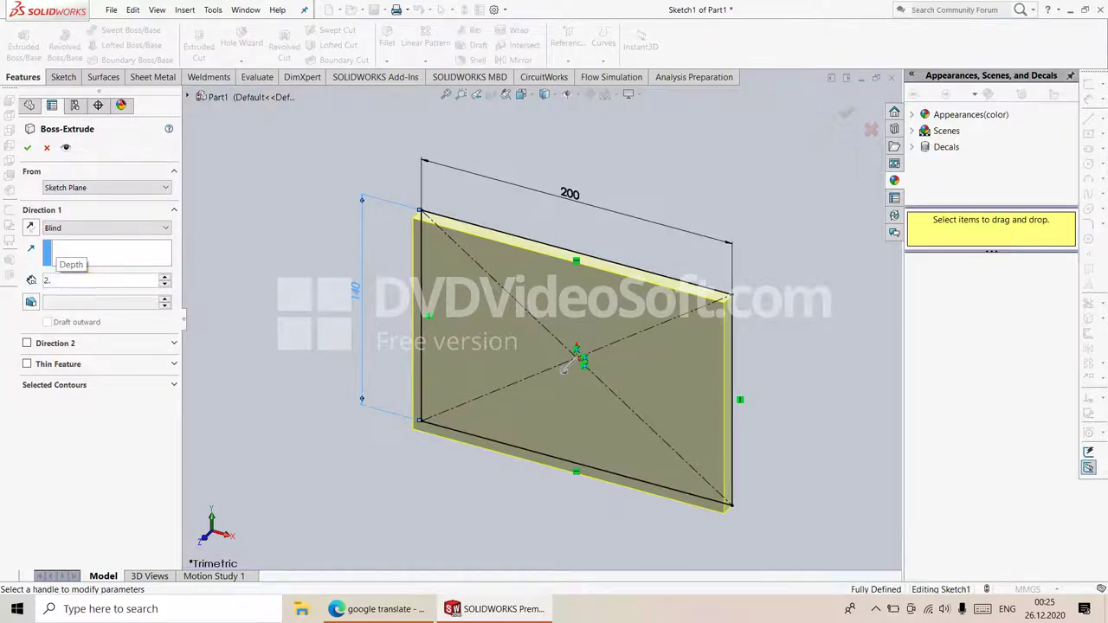
type("5")
key("Return")
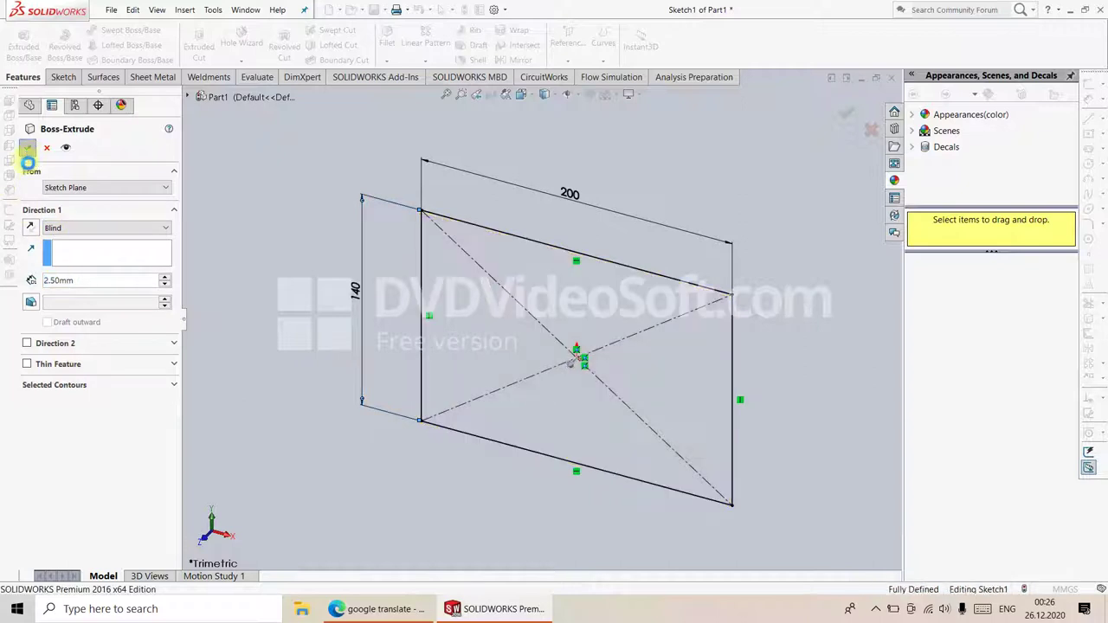
left_click(28, 149)
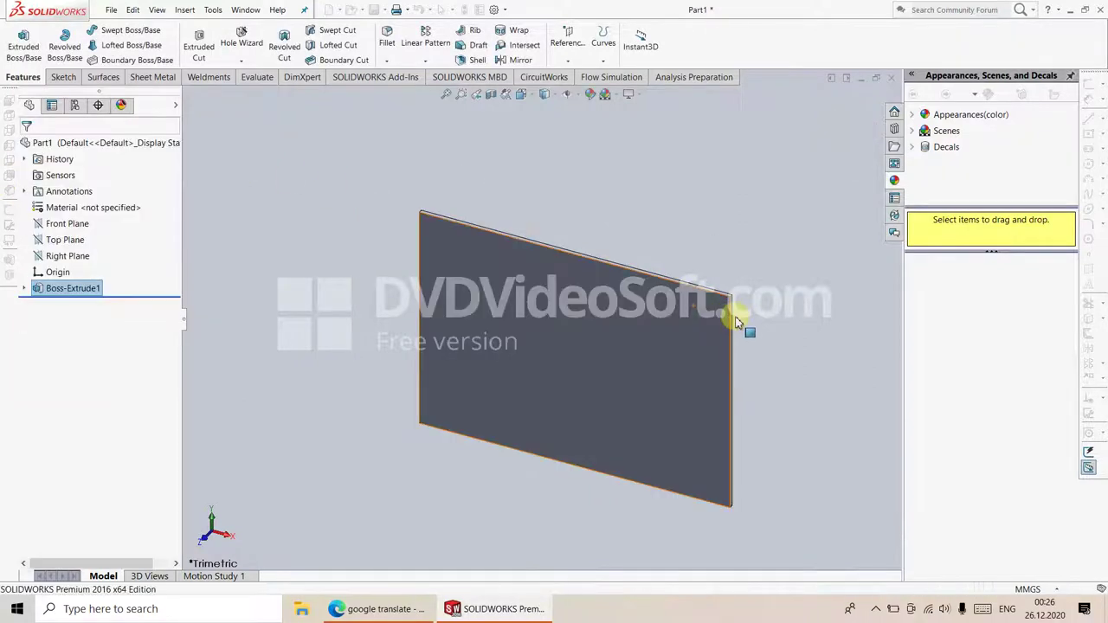
mouse_move(710, 333)
middle_mouse_down()
mouse_move(730, 304)
mouse_move(673, 329)
mouse_move(606, 327)
middle_mouse_up()
scroll(606, 327, "down", 5)
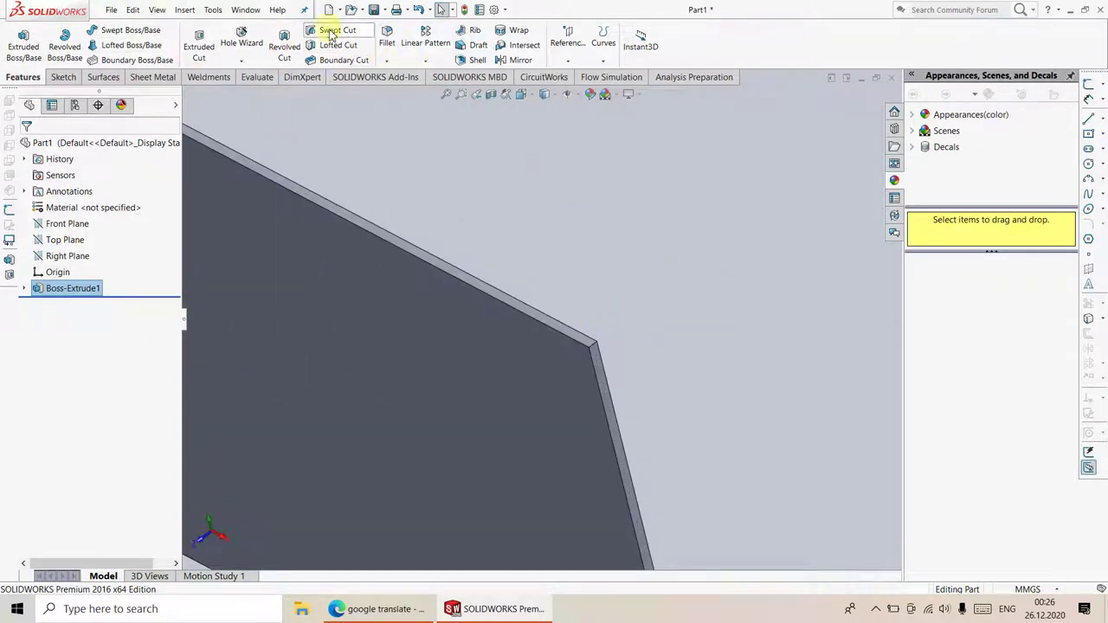
- Start a fillet and select the plate's first two corner edges
left_click(386, 39)
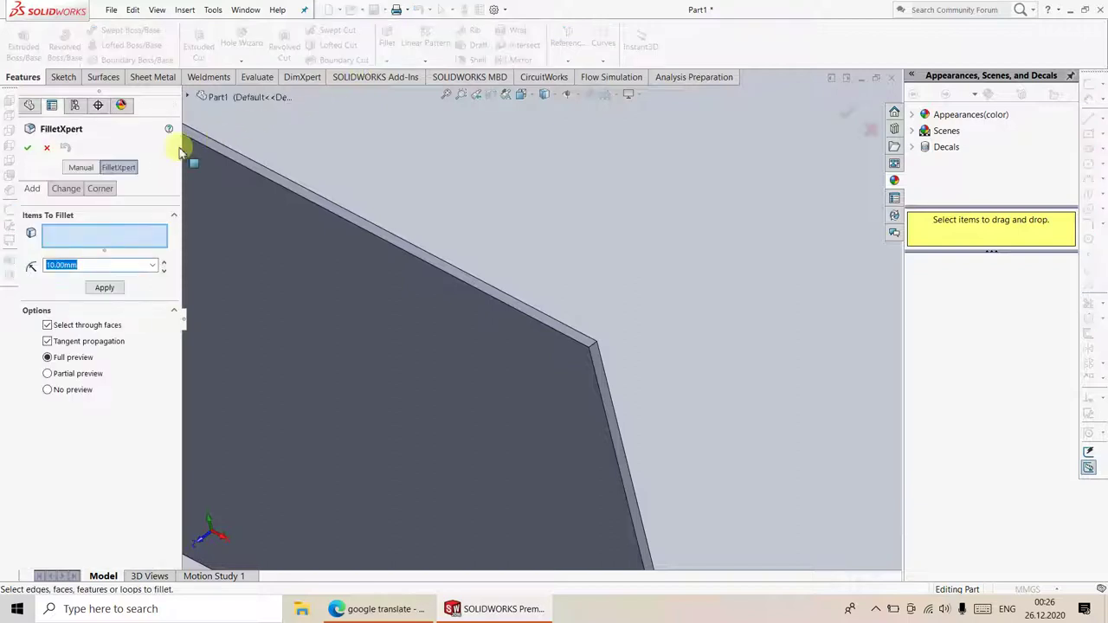
left_click(596, 348)
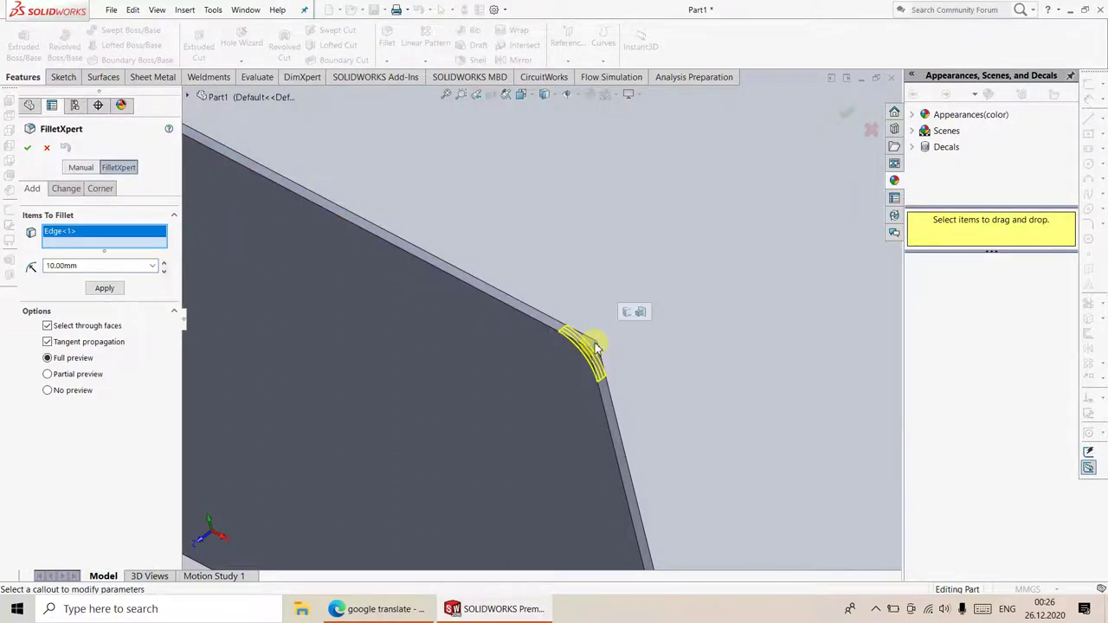
scroll(598, 349, "up", 2)
scroll(598, 349, "up", 3)
mouse_move(601, 344)
middle_mouse_down()
mouse_move(500, 198)
mouse_move(517, 176)
middle_mouse_up()
scroll(499, 314, "down", 2)
scroll(519, 350, "down", 2)
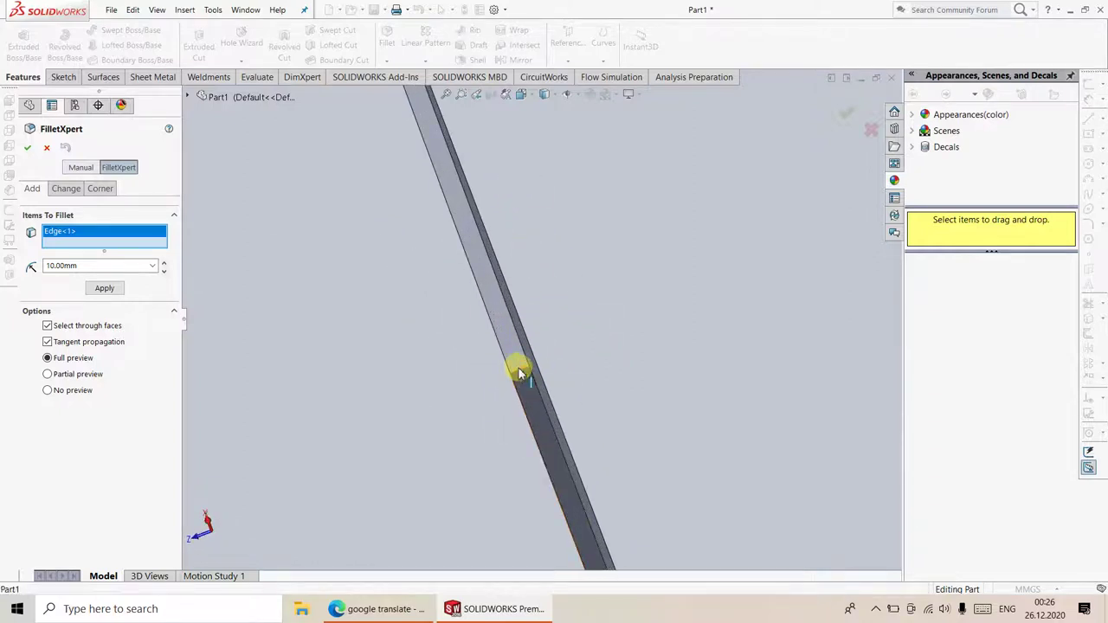
left_click(522, 373)
- Add the remaining two corner edges so Fillet1 rounds all four at 10 mm
scroll(527, 375, "up", 2)
scroll(533, 375, "up", 1)
scroll(532, 374, "up", 1)
mouse_move(599, 413)
middle_mouse_down()
mouse_move(555, 285)
mouse_move(502, 225)
middle_mouse_up()
mouse_move(531, 353)
middle_mouse_down()
mouse_move(547, 307)
mouse_move(537, 324)
mouse_move(569, 321)
mouse_move(560, 333)
middle_mouse_up()
scroll(522, 280, "down", 1)
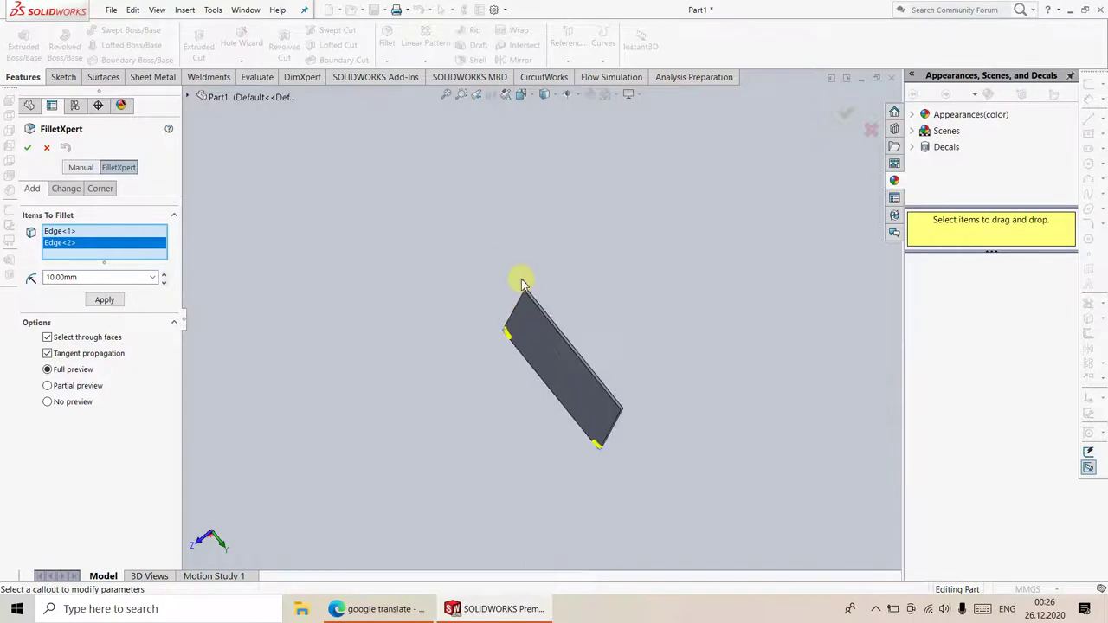
scroll(532, 302, "down", 2)
scroll(507, 313, "down", 2)
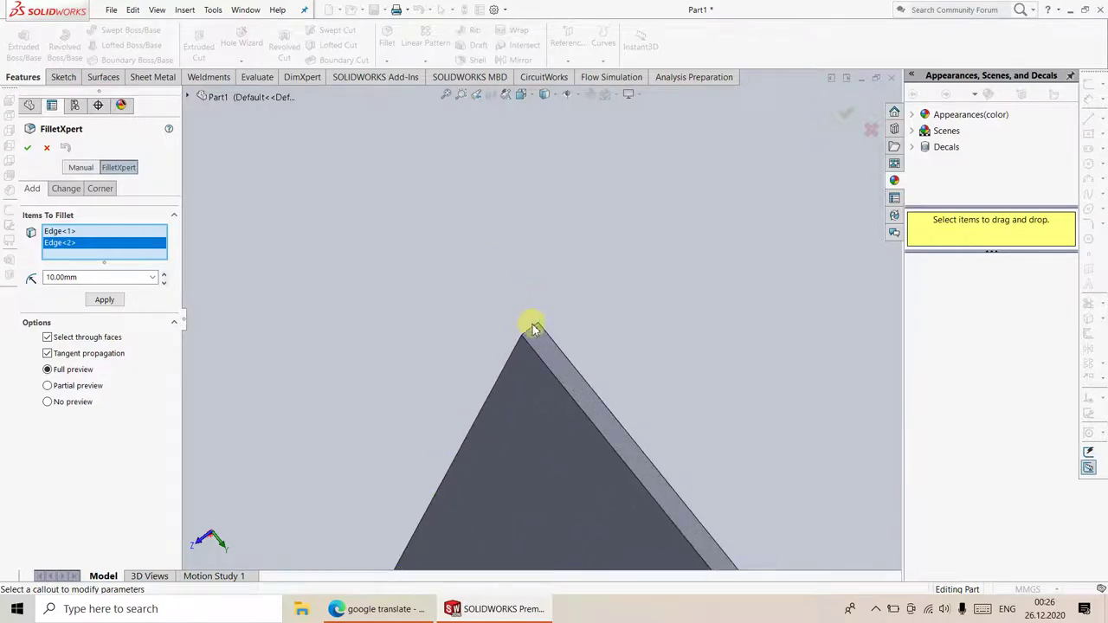
left_click(534, 330)
mouse_move(534, 330)
middle_mouse_down()
mouse_move(576, 361)
mouse_move(549, 324)
middle_mouse_up()
scroll(574, 391, "down", 2)
scroll(609, 424, "down", 2)
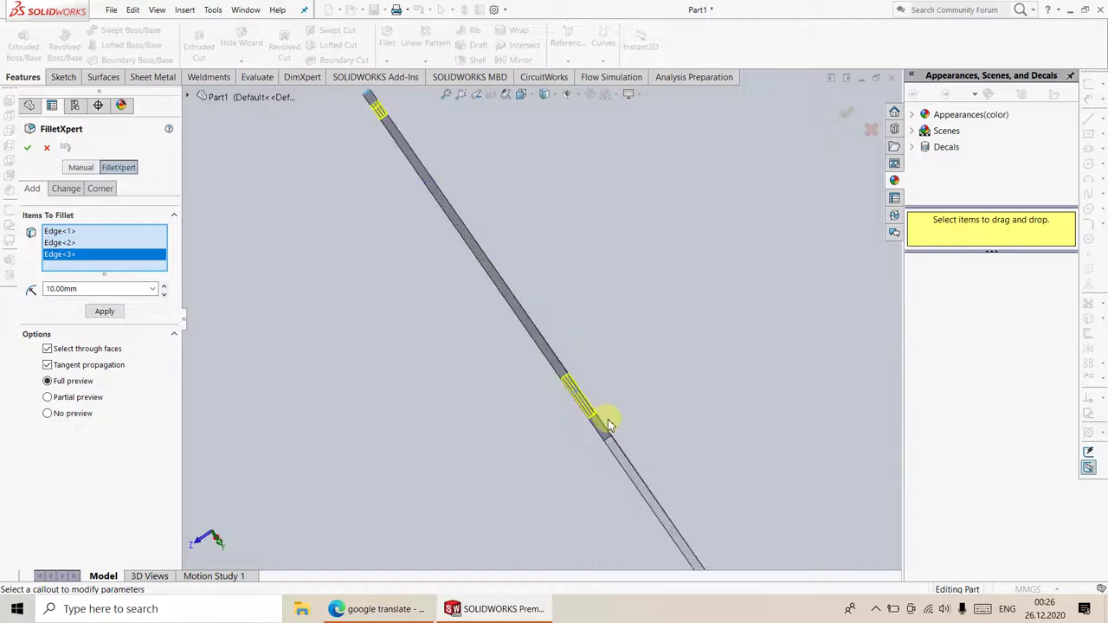
left_click(606, 443)
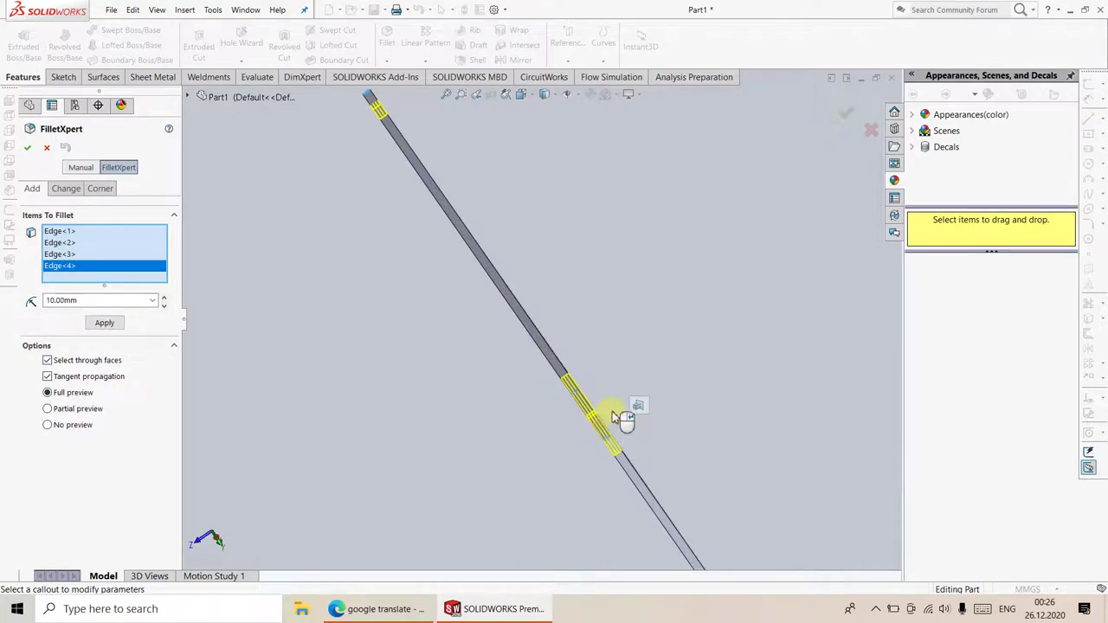
scroll(583, 370, "up", 2)
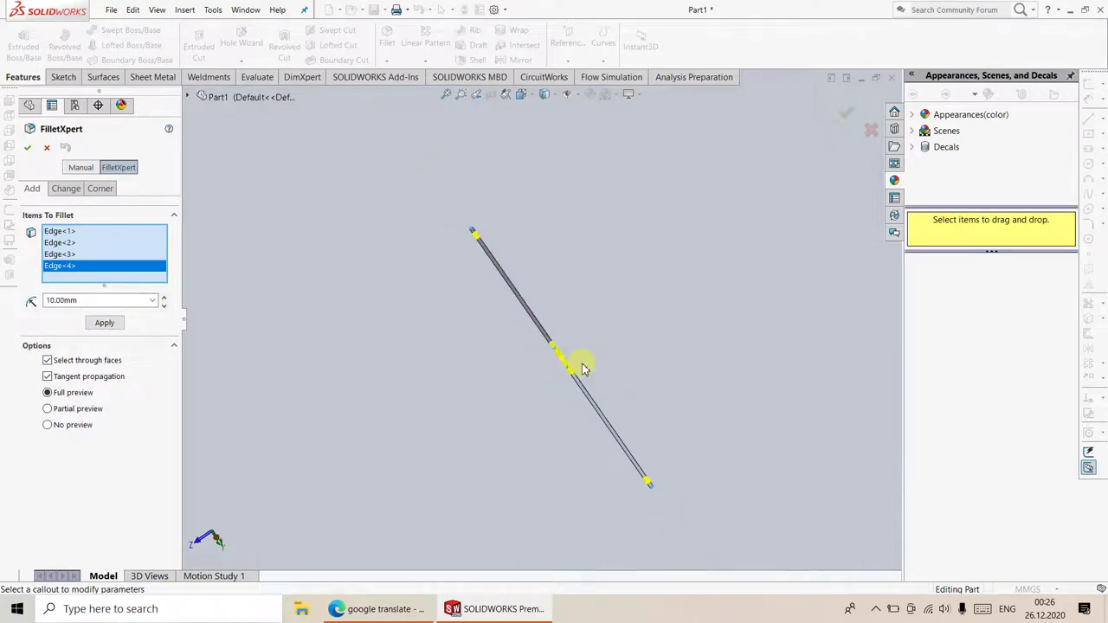
middle_click_drag(577, 364, 537, 389)
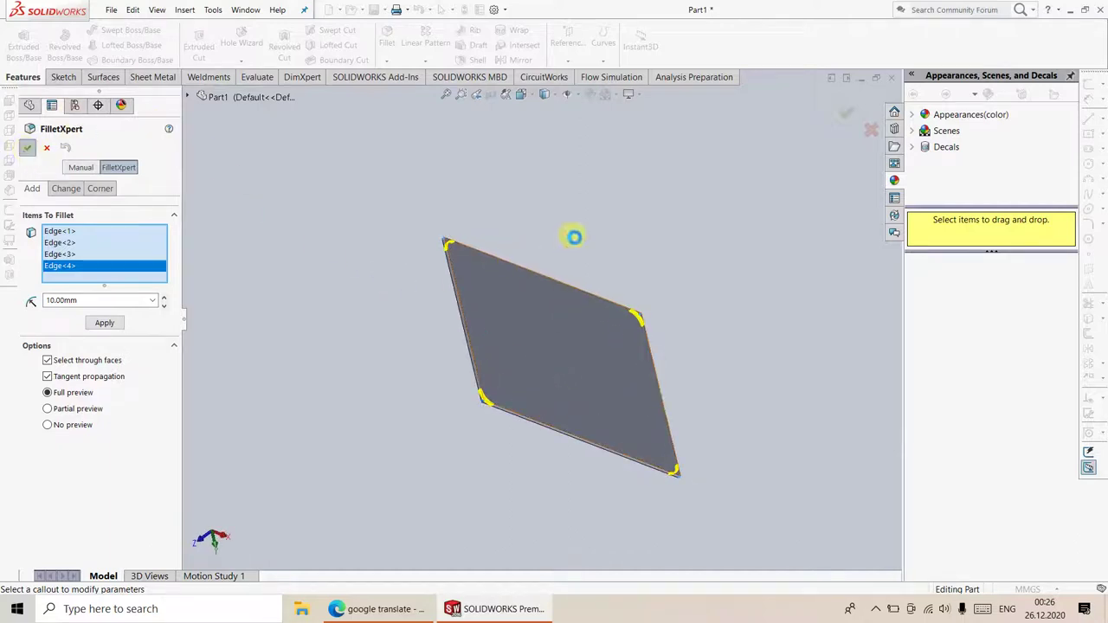
mouse_move(561, 250)
middle_mouse_down()
mouse_move(572, 207)
mouse_move(531, 256)
mouse_move(563, 315)
mouse_move(601, 302)
mouse_move(515, 283)
mouse_move(502, 297)
middle_mouse_up()
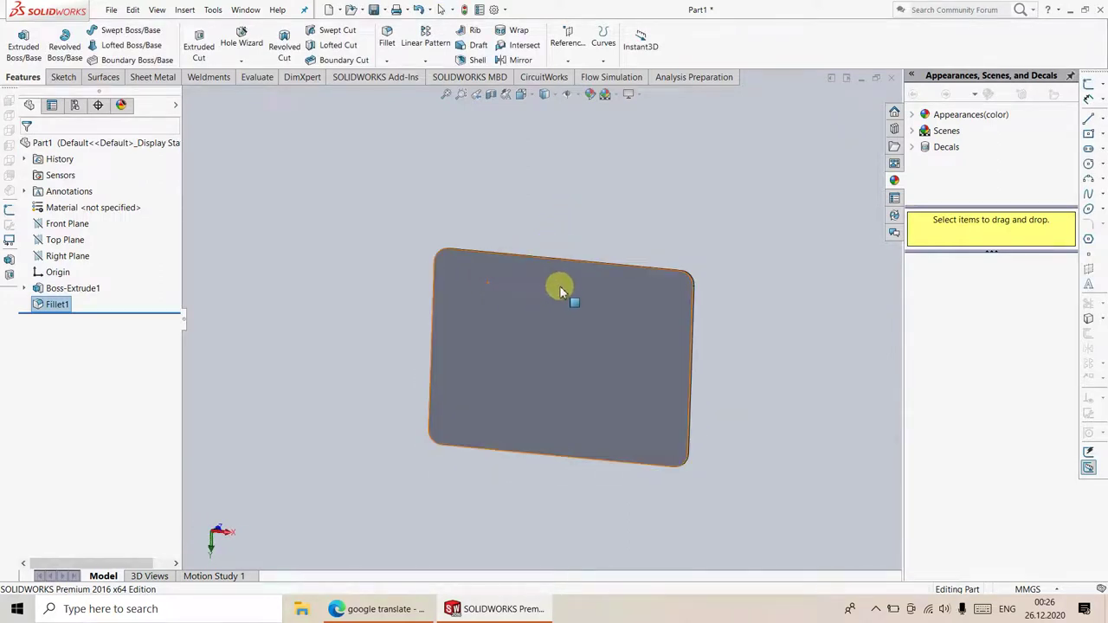
scroll(571, 297, "down", 1)
scroll(576, 298, "up", 1)
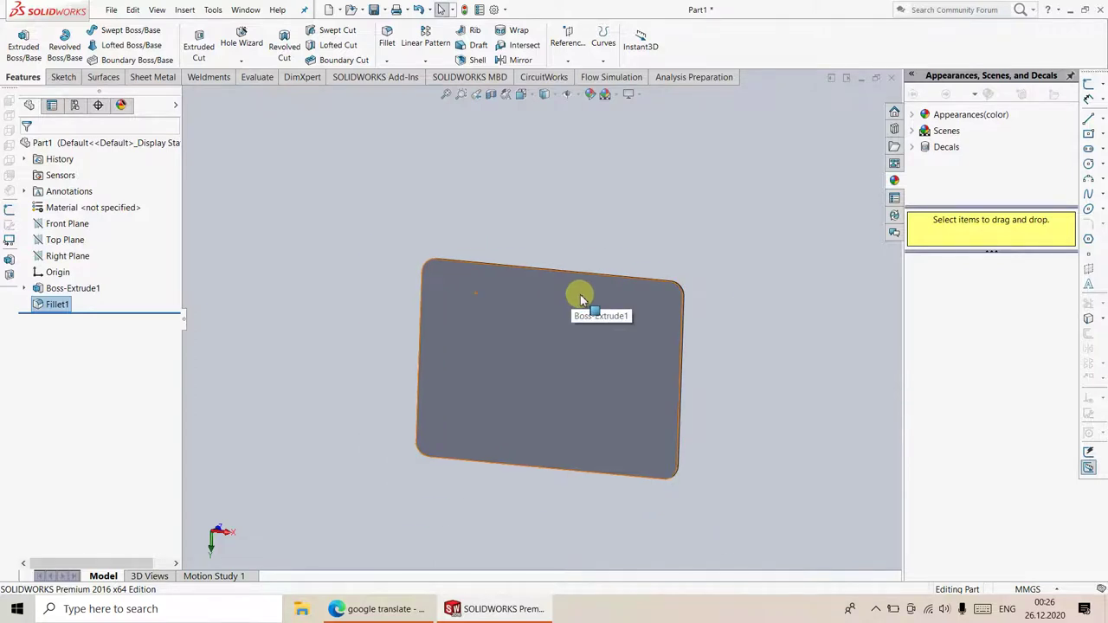
scroll(581, 299, "down", 3)
scroll(581, 300, "down", 1)
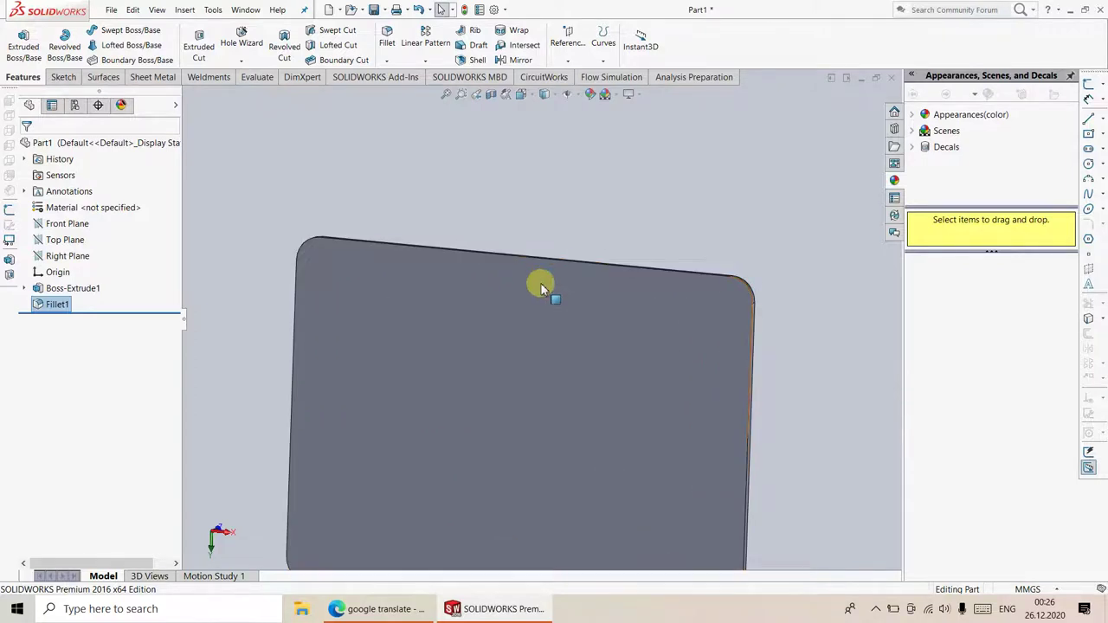
left_click(591, 94)
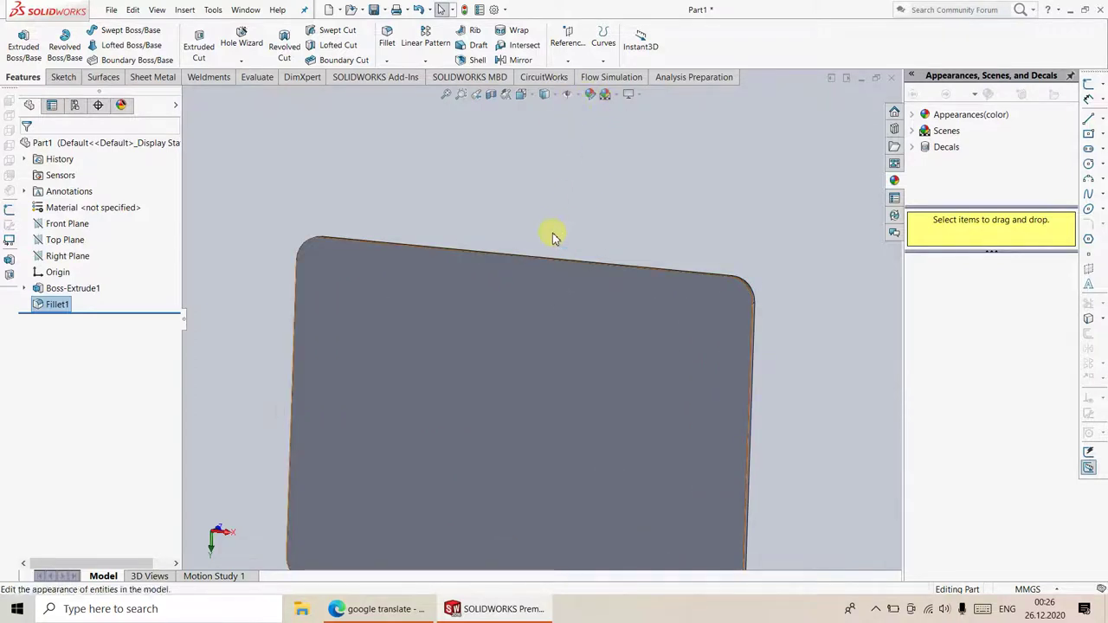
scroll(396, 309, "up", 2)
- Apply a dark red appearance to the Boss-Extrude1 plate body
left_click(395, 309)
scroll(427, 321, "up", 1)
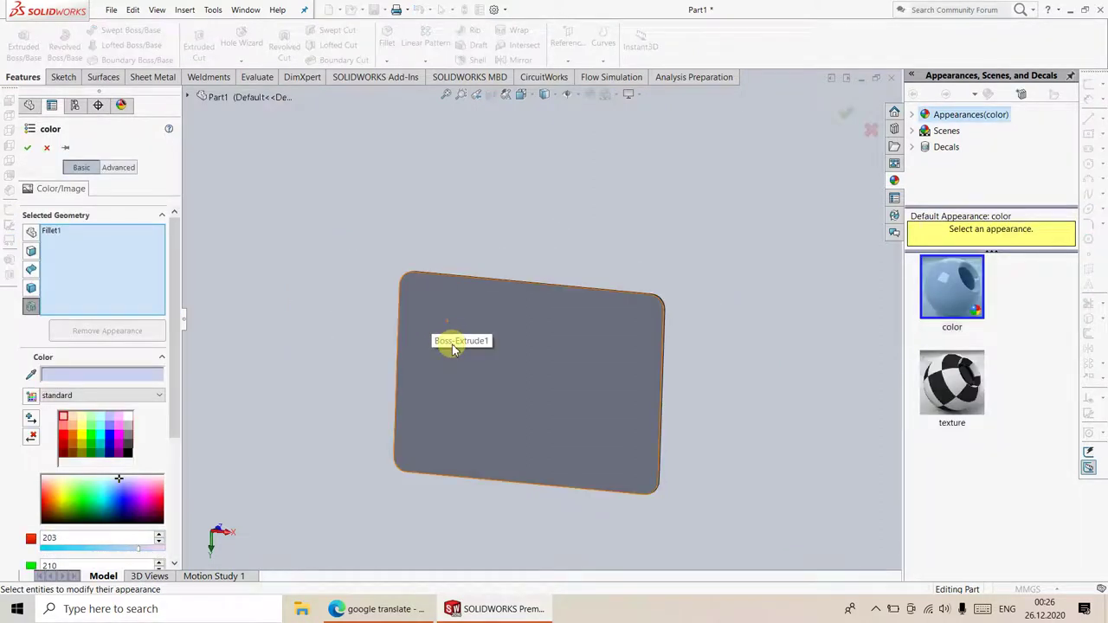
scroll(460, 371, "down", 1)
scroll(459, 372, "down", 1)
scroll(416, 371, "down", 1)
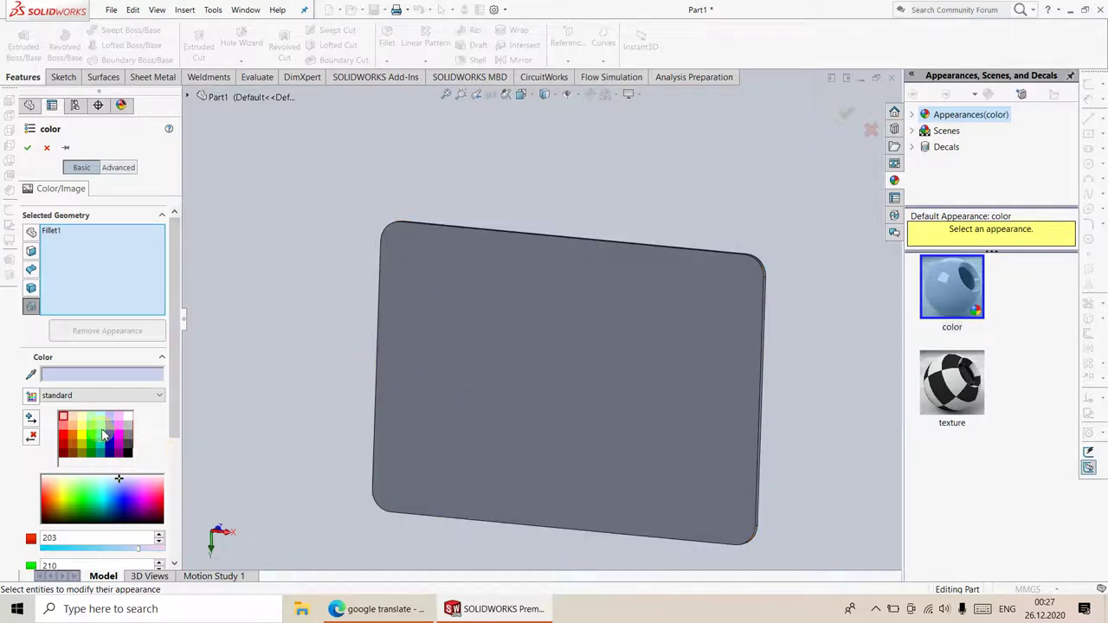
left_click(111, 445)
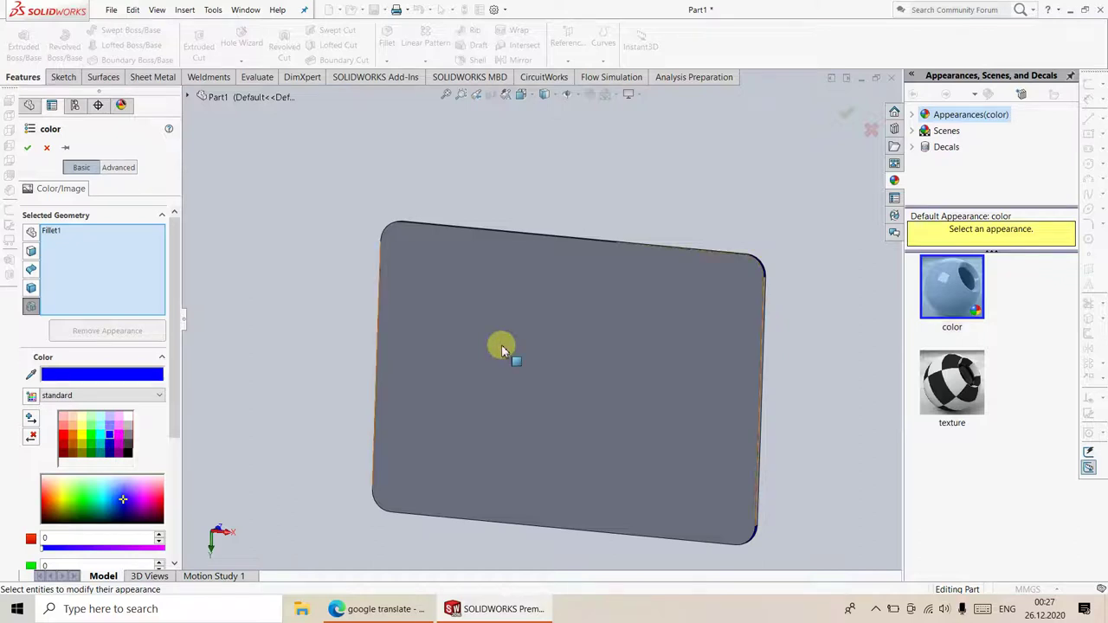
left_click(502, 300)
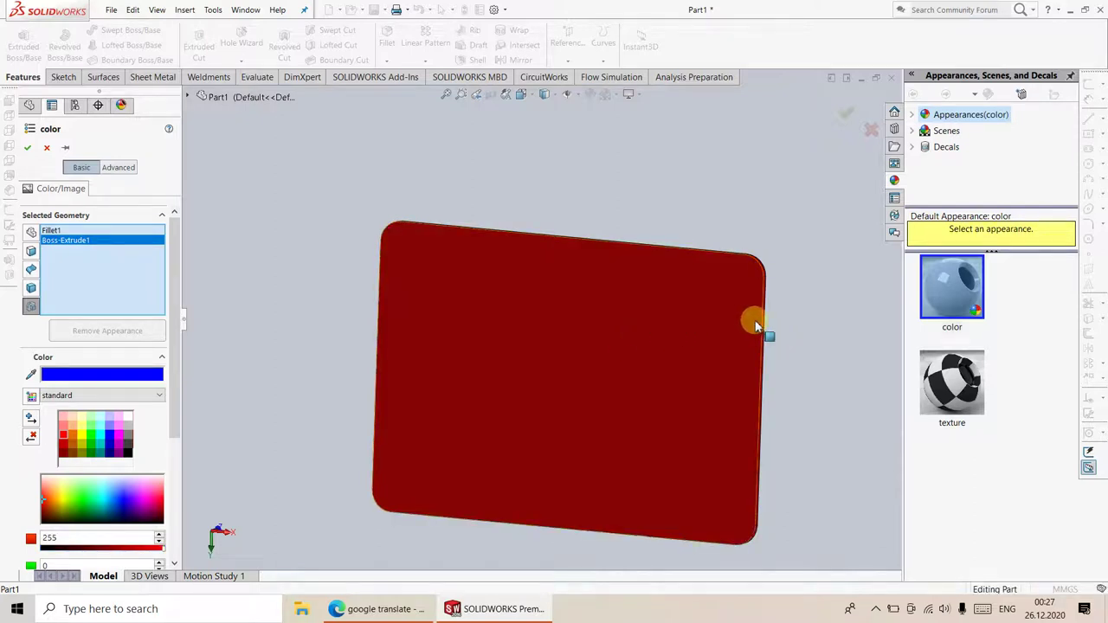
mouse_move(755, 326)
middle_mouse_down()
mouse_move(586, 349)
mouse_move(759, 295)
middle_mouse_up()
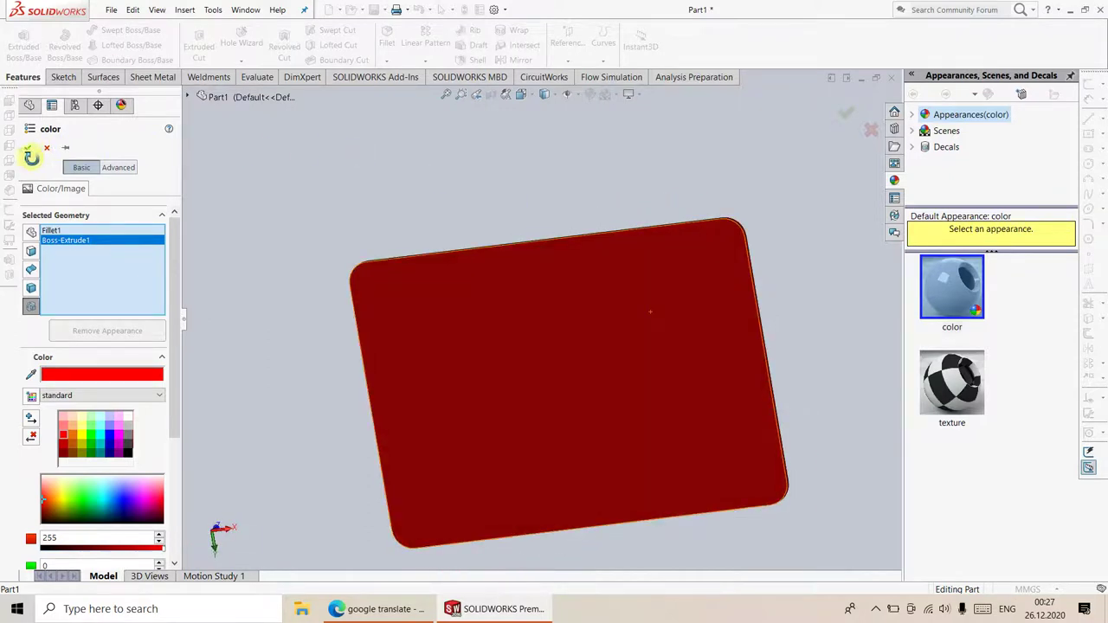
left_click(554, 277)
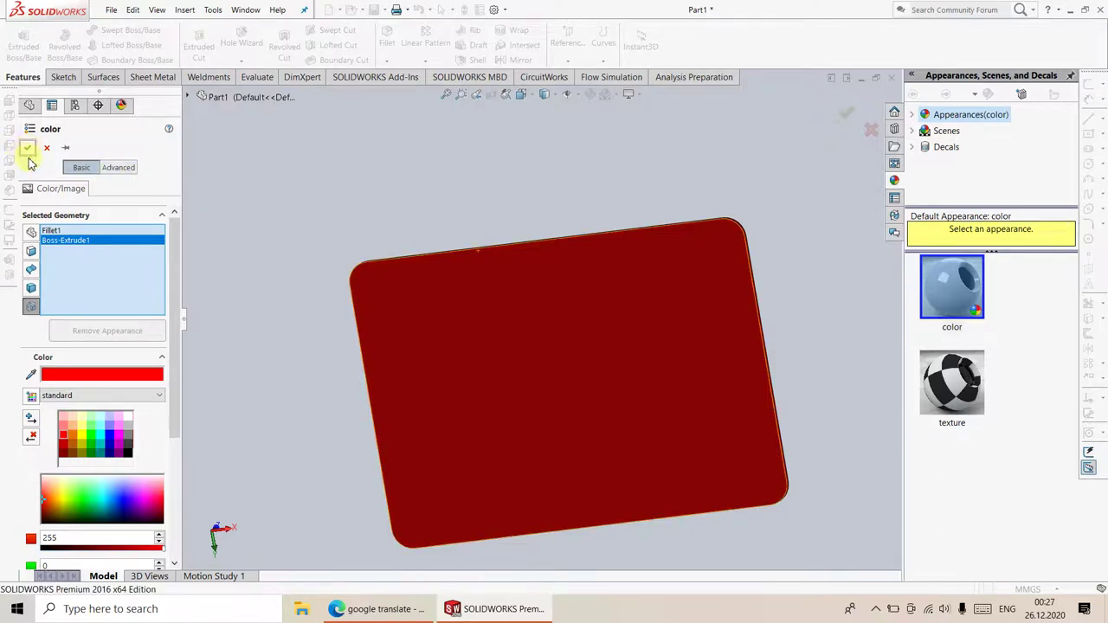
left_click(26, 149)
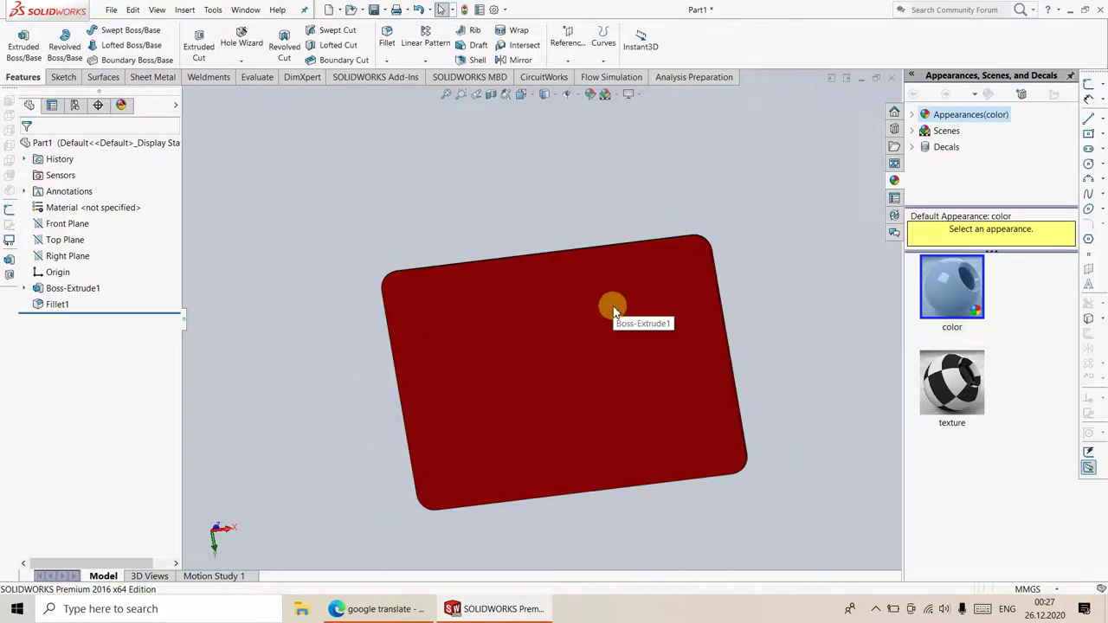
- Orbit the dark red plate to inspect it edge-on and face-on
mouse_move(613, 310)
middle_mouse_down()
mouse_move(515, 338)
mouse_move(428, 341)
middle_mouse_up()
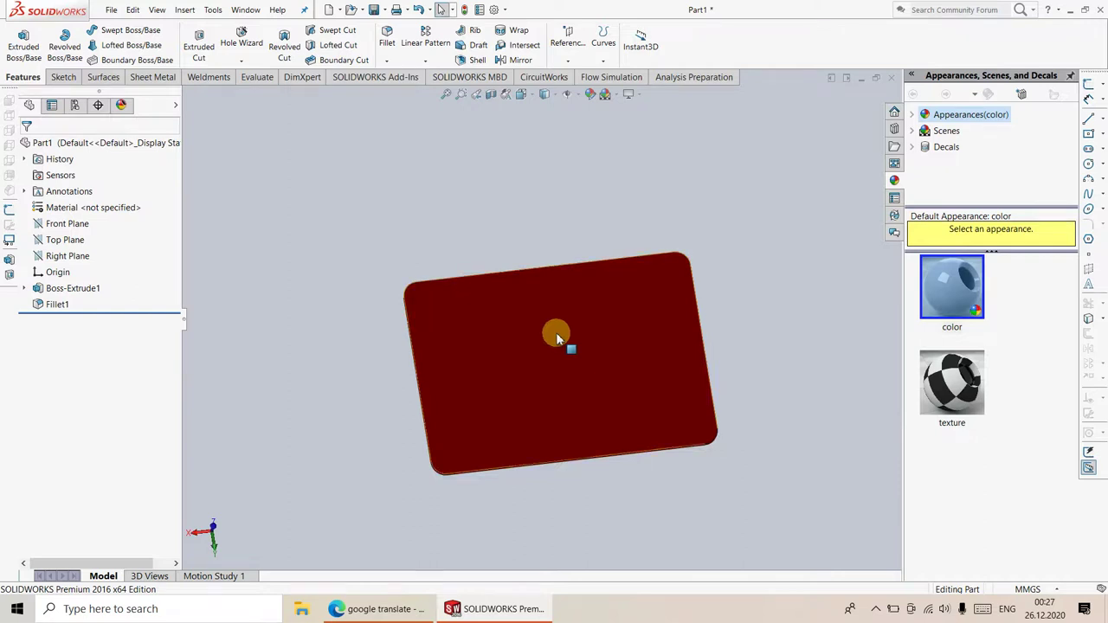
scroll(538, 329, "down", 2)
scroll(538, 329, "down", 2)
scroll(538, 334, "up", 1)
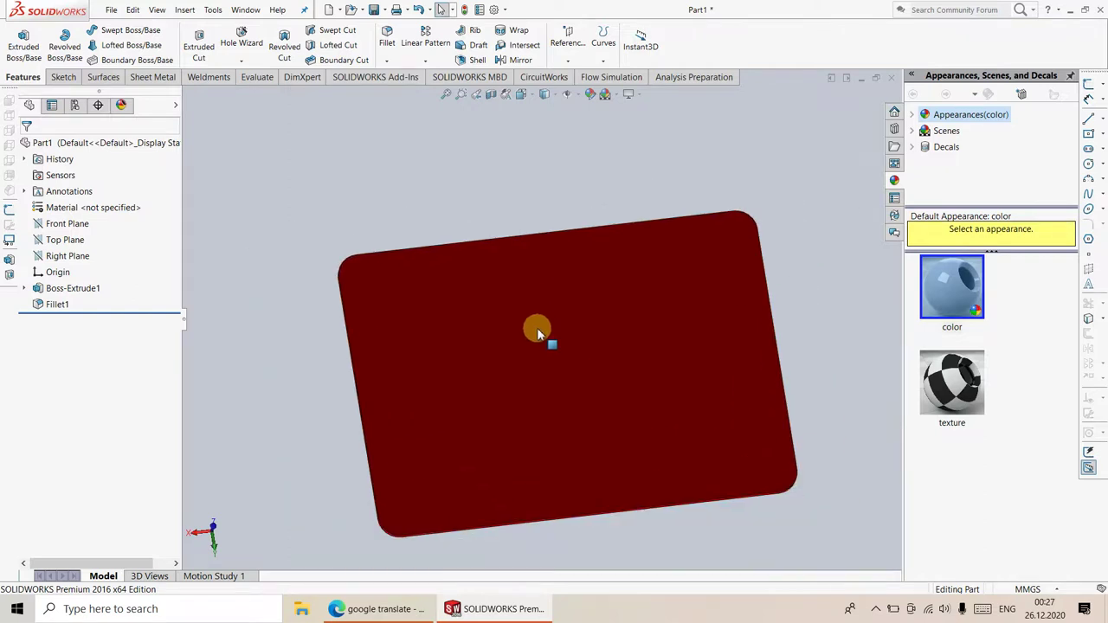
mouse_move(538, 333)
middle_mouse_down()
mouse_move(649, 288)
mouse_move(640, 299)
mouse_move(709, 281)
mouse_move(750, 286)
mouse_move(757, 300)
mouse_move(749, 218)
mouse_move(791, 404)
mouse_move(785, 468)
mouse_move(819, 529)
mouse_move(851, 527)
mouse_move(742, 490)
mouse_move(601, 352)
mouse_move(596, 267)
mouse_move(658, 213)
mouse_move(597, 228)
mouse_move(604, 365)
middle_mouse_up()
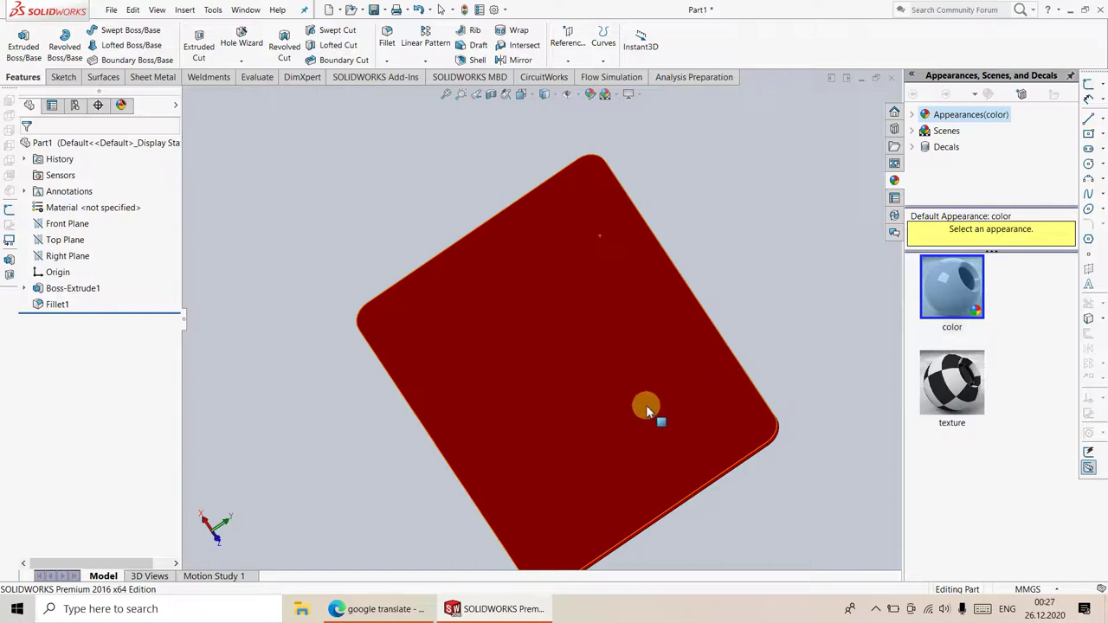
mouse_move(647, 410)
middle_mouse_down()
mouse_move(686, 381)
mouse_move(485, 274)
middle_mouse_up()
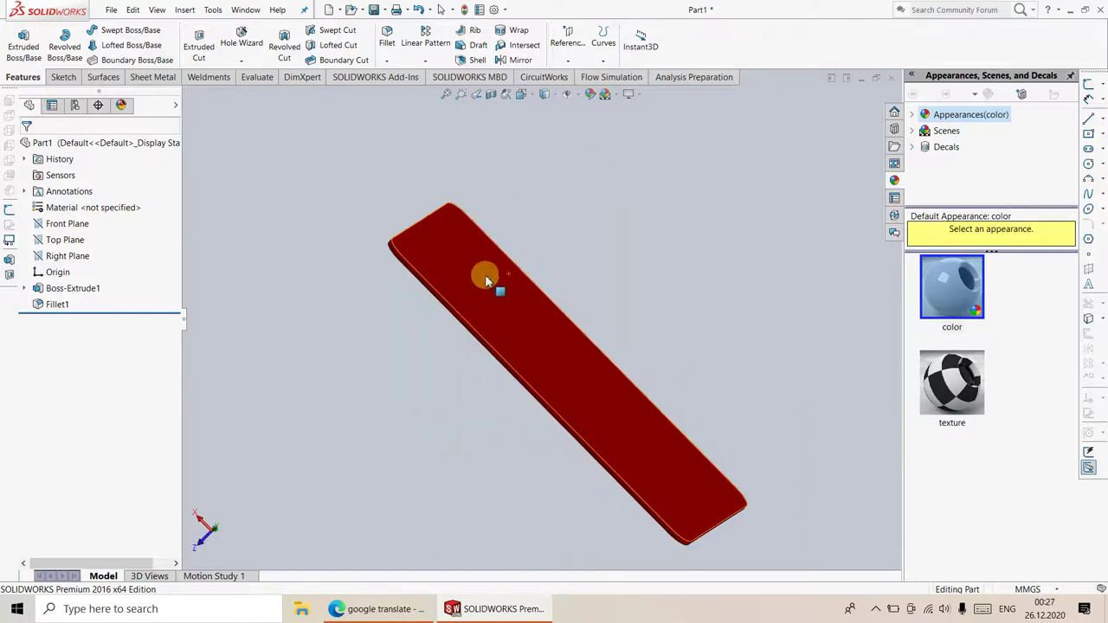
middle_click_drag(443, 305, 438, 306)
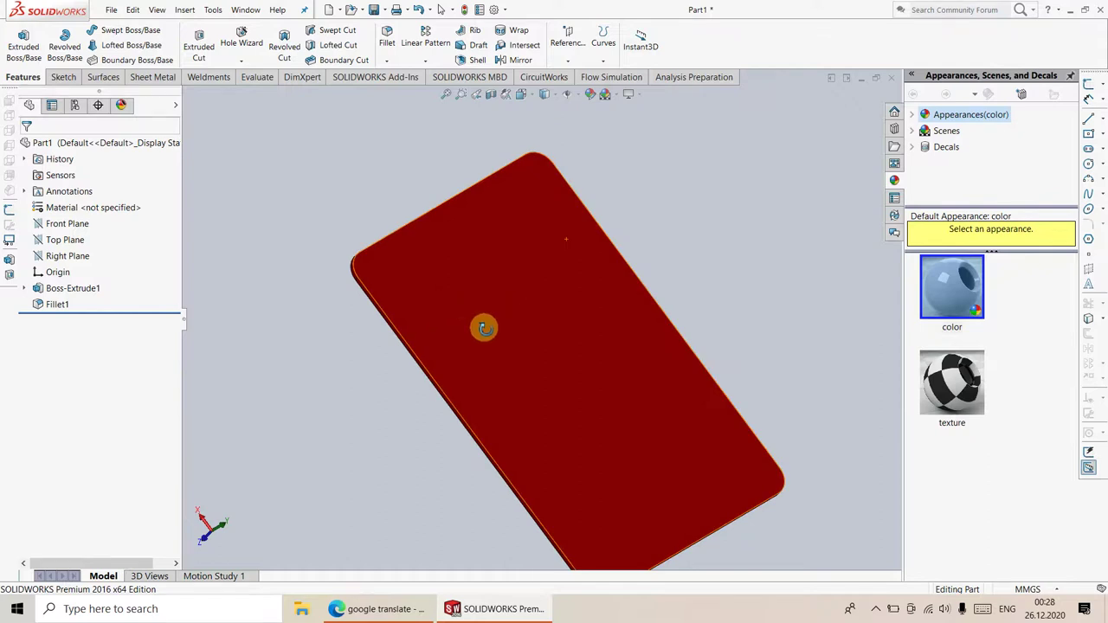
middle_click_drag(481, 328, 482, 334)
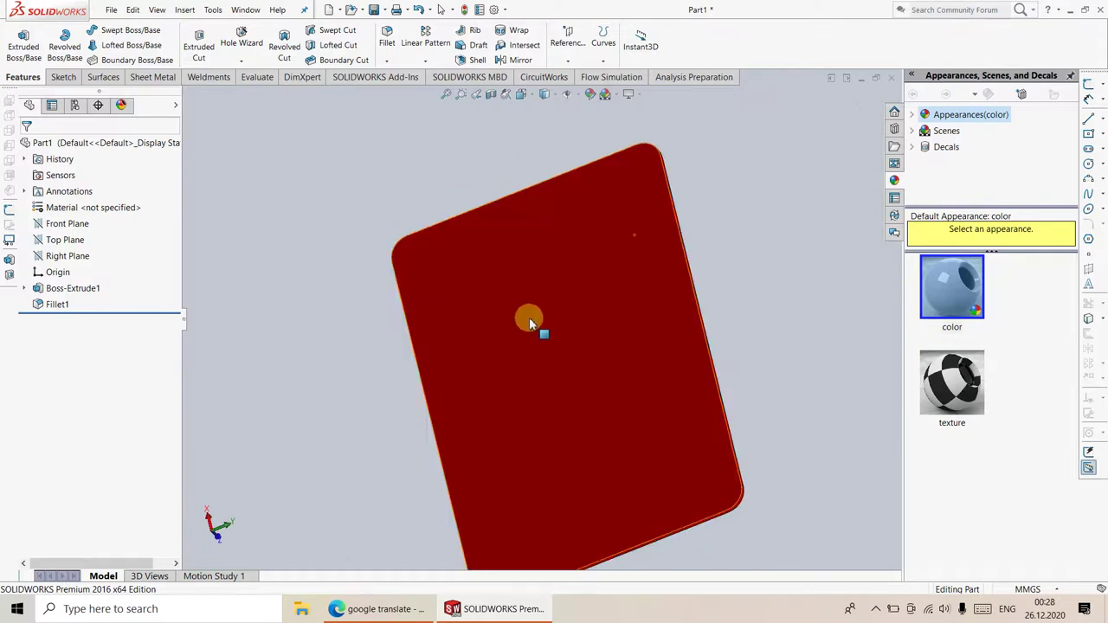
- Rotate the view to check the plate's thickness, then show hidden tray icons
key("Left")
key("Left")
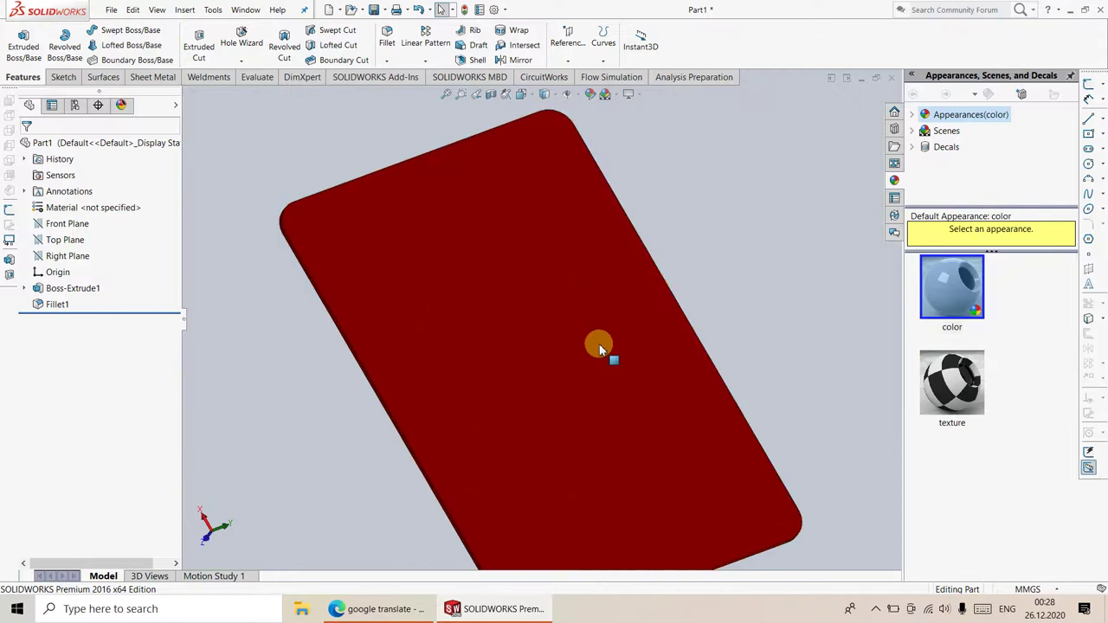
key("Left")
key("Left")
mouse_move(599, 348)
middle_mouse_down()
mouse_move(423, 381)
mouse_move(277, 347)
mouse_move(508, 339)
mouse_move(598, 359)
middle_mouse_up()
left_click(876, 608)
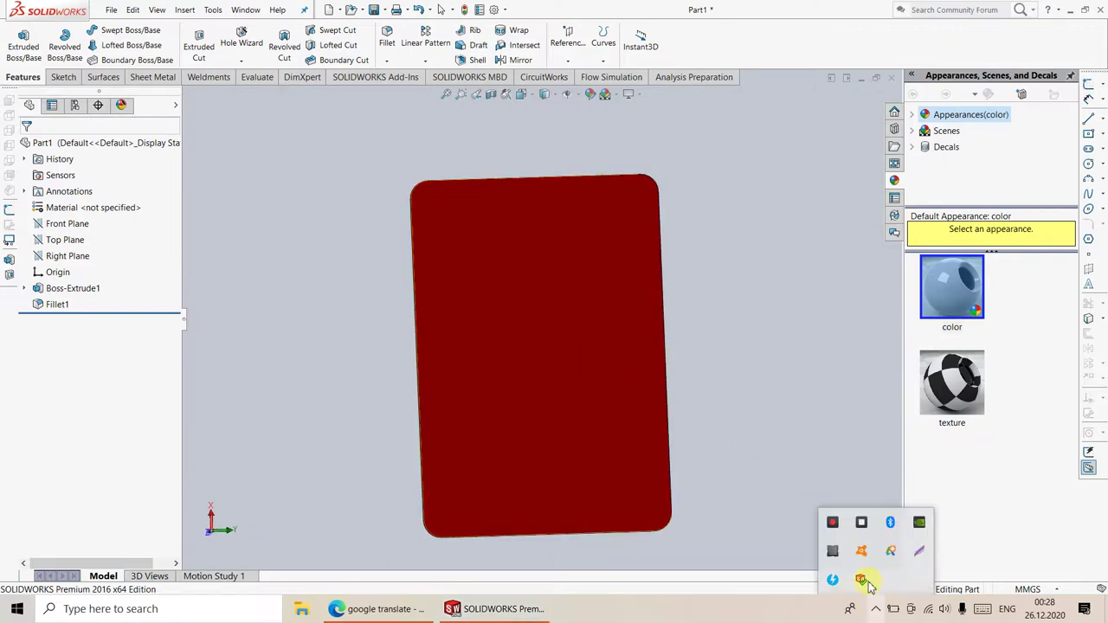